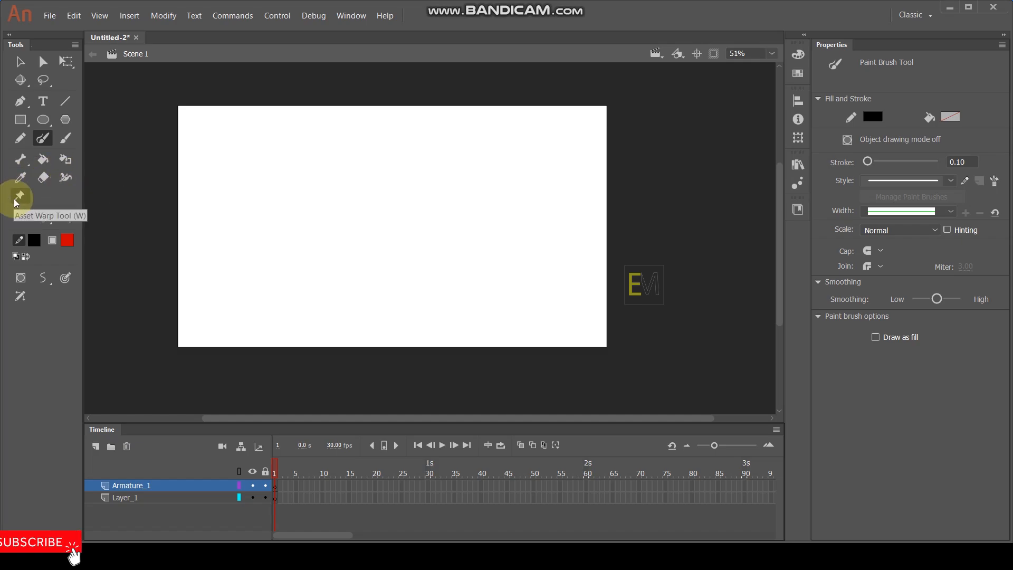
Step: Draw five red circles of varying sizes with black outlines across the stage using the Oval tool
click(44, 120)
key(shift)
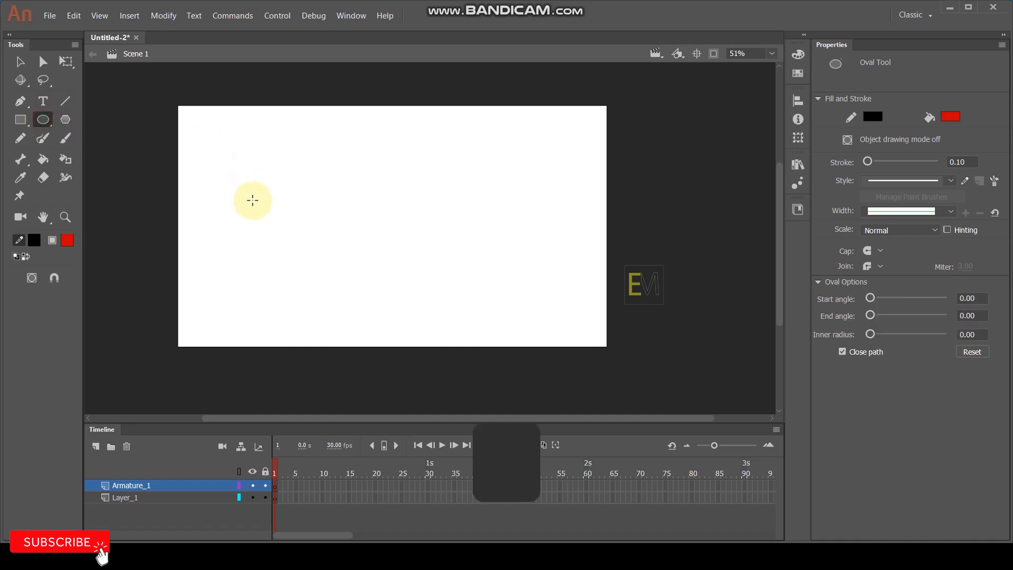
drag(252, 200, 288, 235)
drag(362, 207, 396, 241)
drag(455, 158, 507, 283)
mouse_move(556, 202)
mouse_down()
mouse_move(583, 235)
mouse_move(580, 226)
mouse_up()
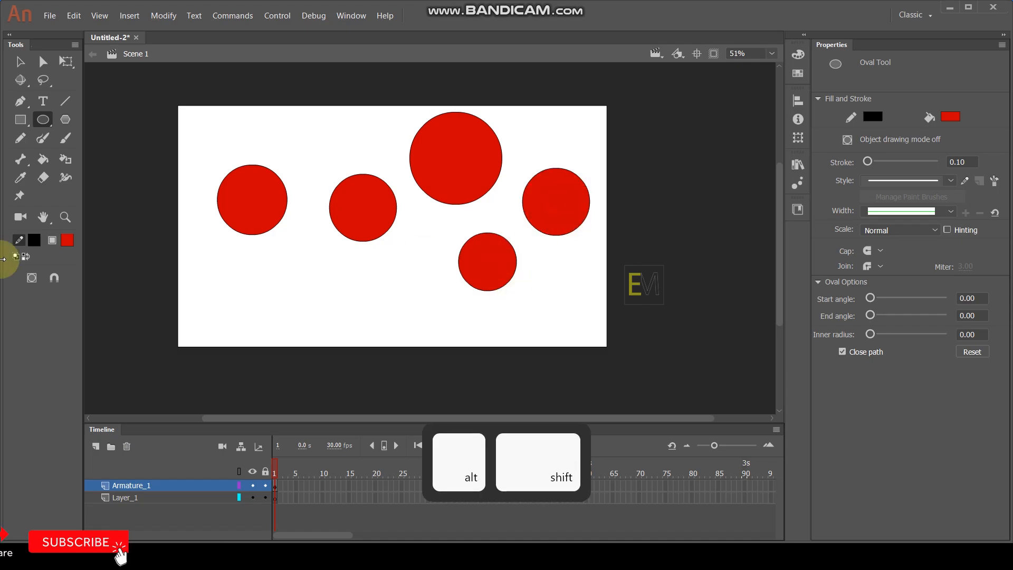
Step: Fill the largest circle with an olive swatch using the Paint Bucket
click(20, 177)
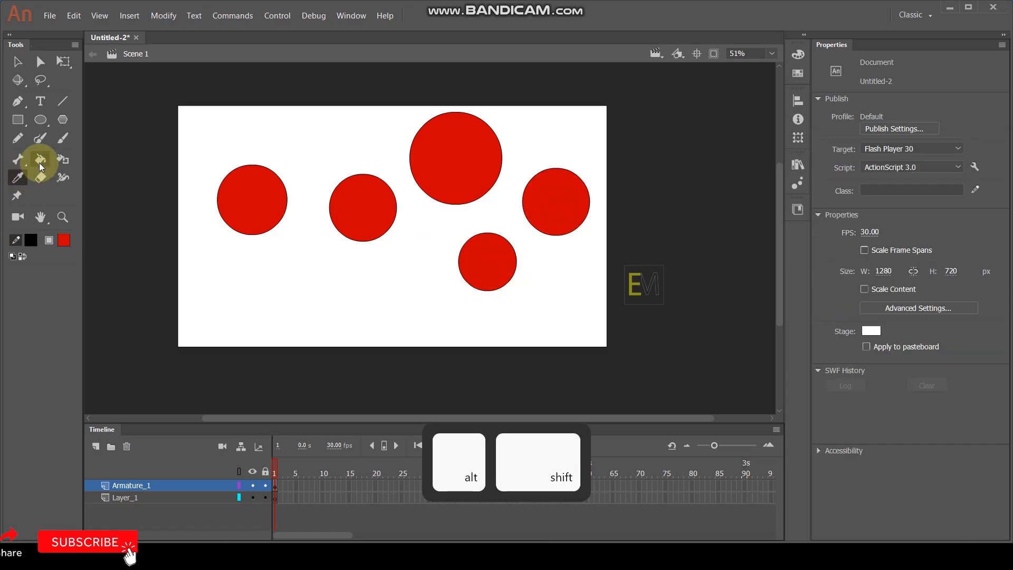
click(40, 159)
click(67, 240)
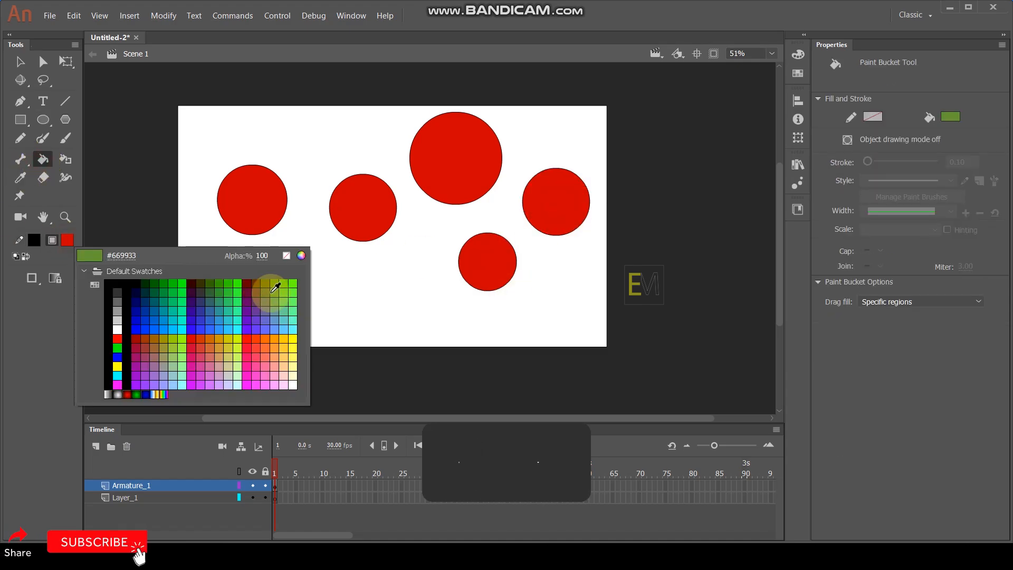
click(268, 293)
click(433, 156)
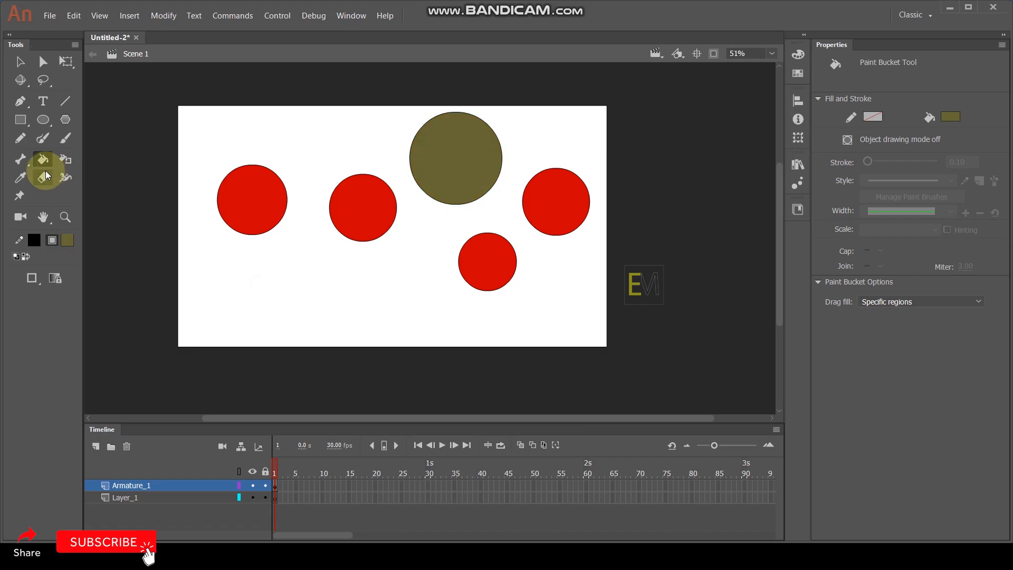
Step: Sample the olive fill from the largest circle with the Eyedropper and apply it to the leftmost circle
click(20, 177)
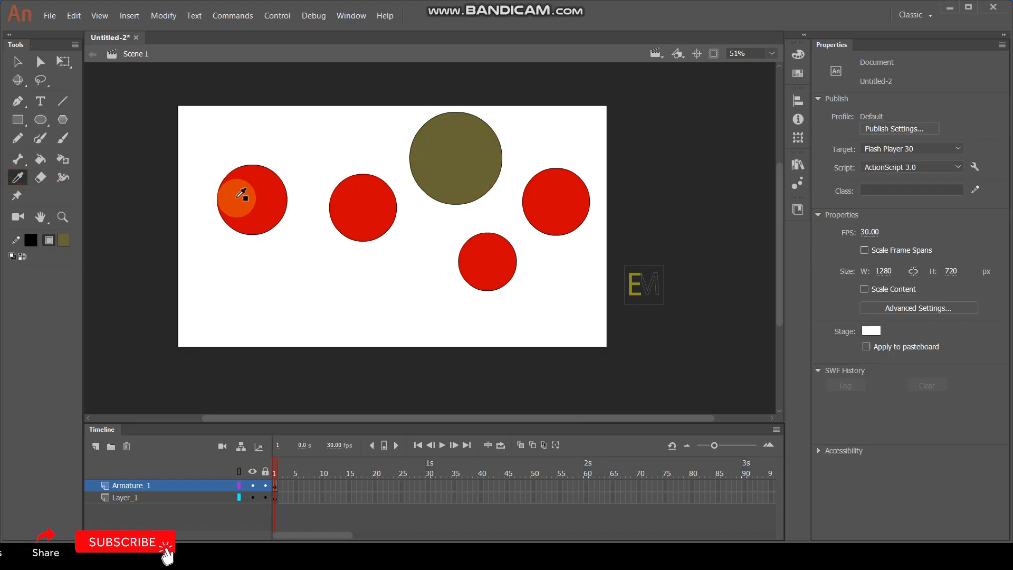
click(448, 152)
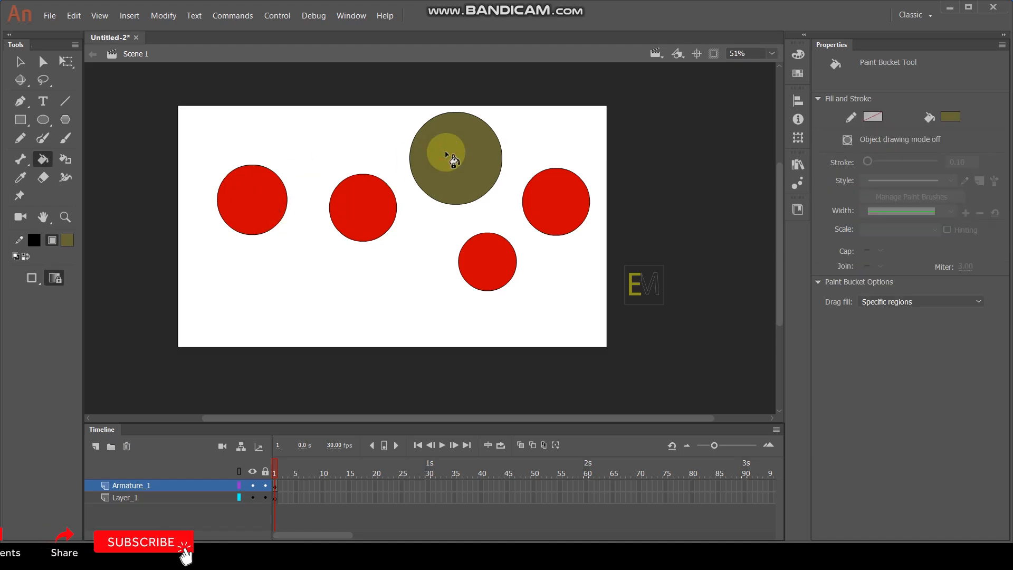
click(248, 206)
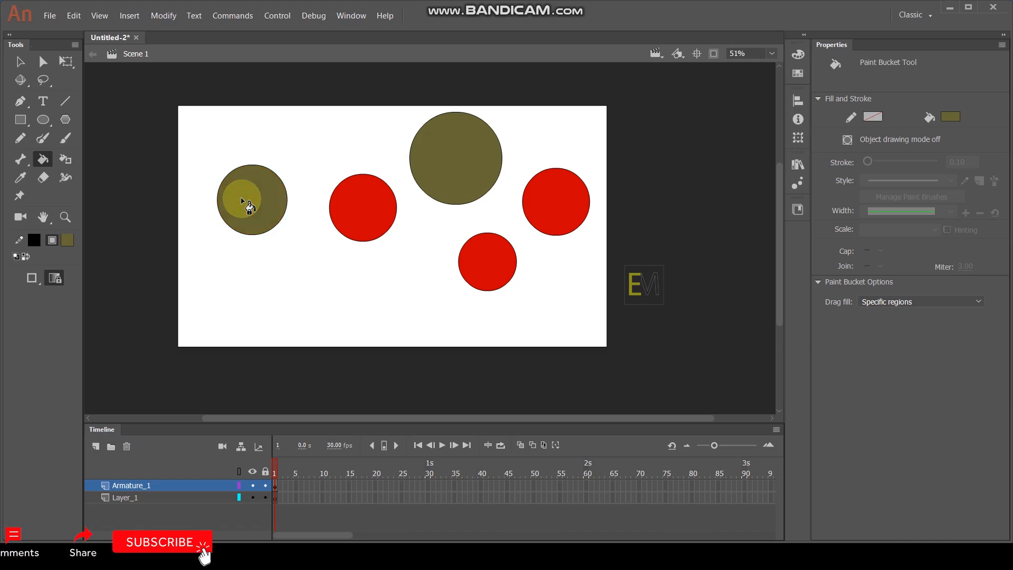
Step: Sample the red fill from the second circle with the Eyedropper and apply it to the largest circle
click(20, 178)
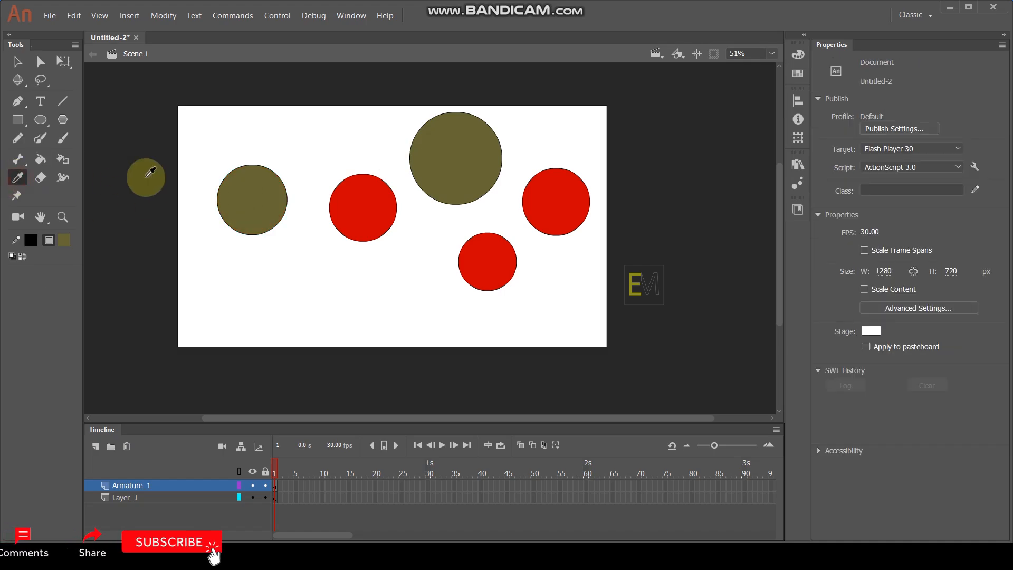
click(355, 211)
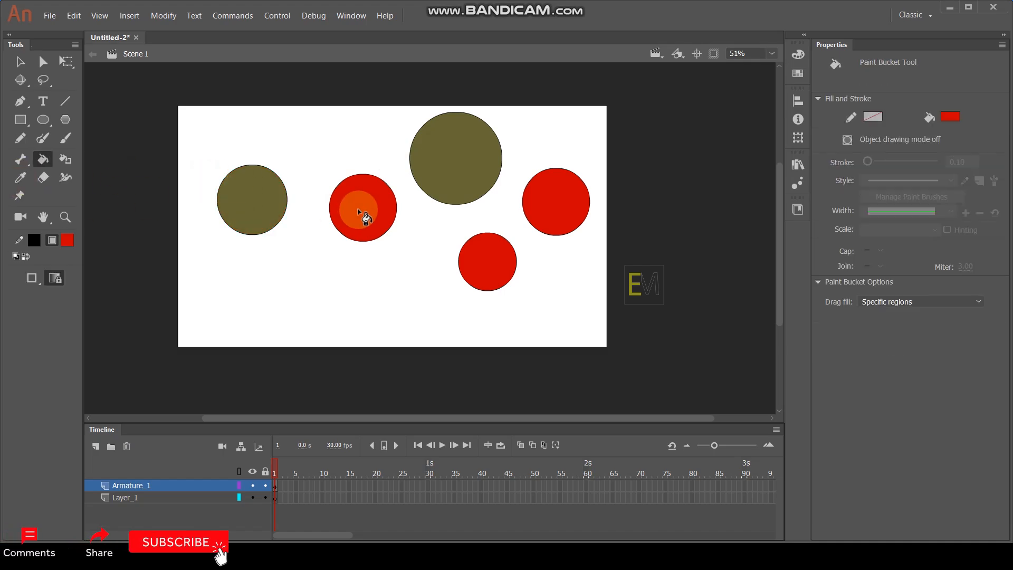
click(453, 153)
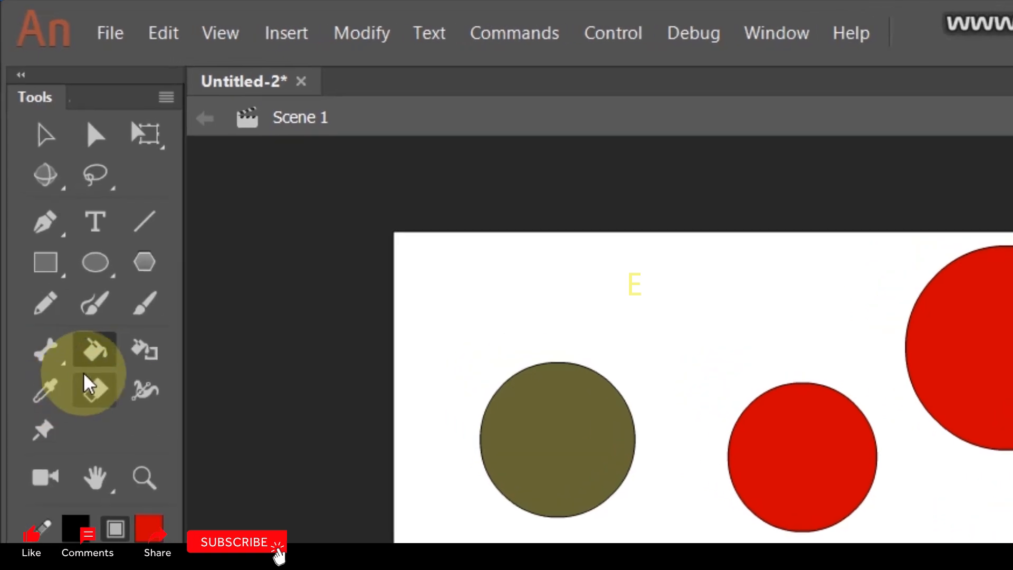
Step: Erase the right-hand part of the olive circle, leaving only a segment of its left side
click(95, 390)
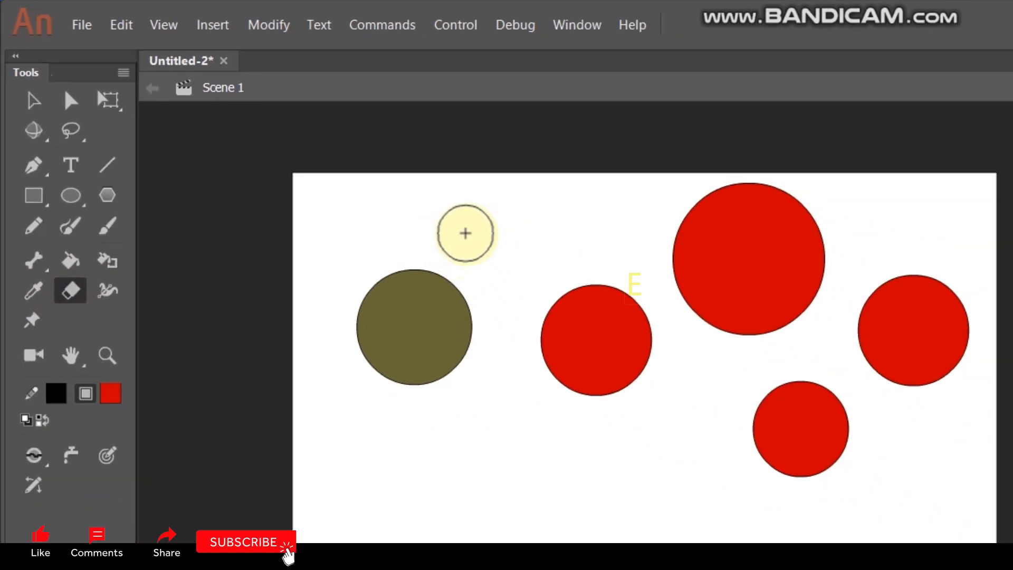
drag(627, 309, 539, 558)
mouse_move(244, 253)
mouse_down()
mouse_move(292, 155)
mouse_move(260, 277)
mouse_move(296, 183)
mouse_up()
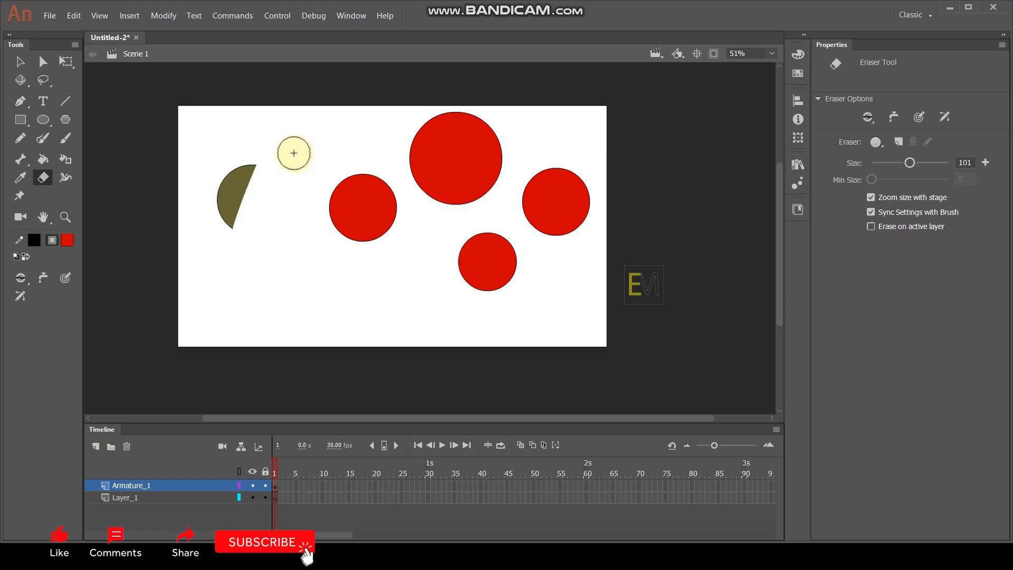
Step: Adjust the eraser size down and back up, finishing at 141
key(bracketleft)
key(bracketleft)
key(bracketleft)
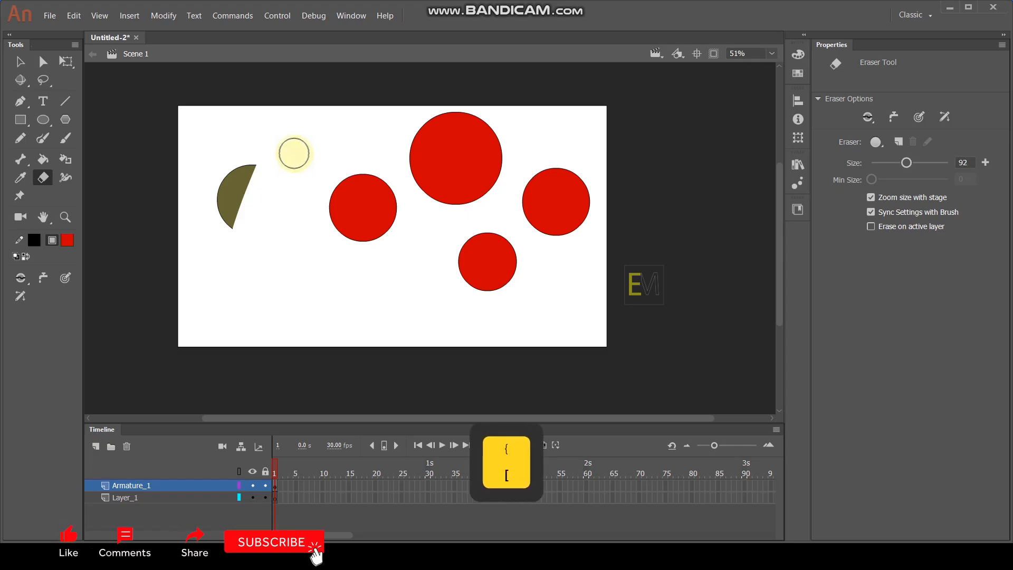
key(bracketright)
key(bracketright)
key(bracketright)
key(bracketright)
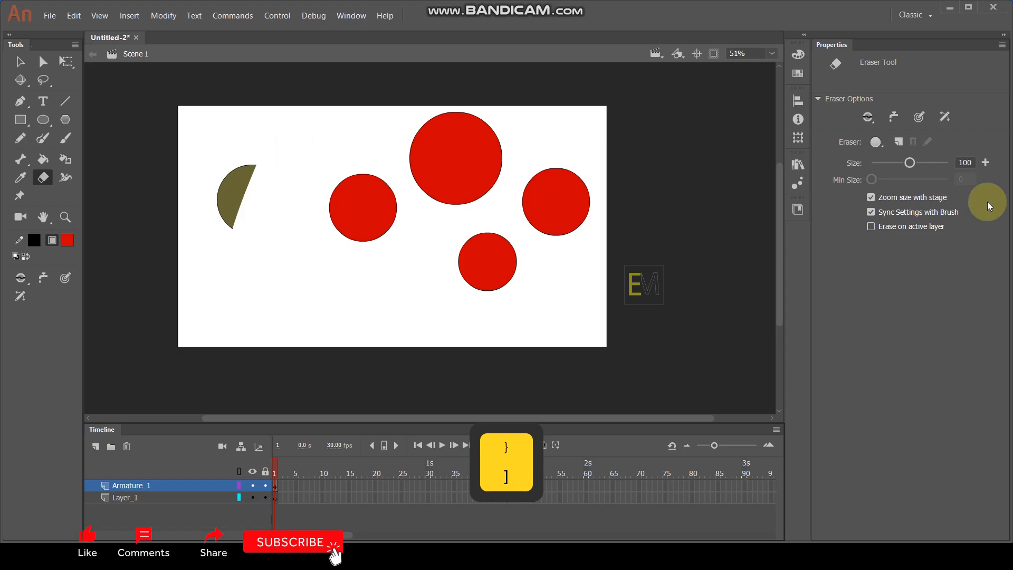
mouse_move(911, 164)
mouse_down()
mouse_move(926, 161)
mouse_move(893, 162)
mouse_move(934, 161)
mouse_move(905, 166)
mouse_move(925, 161)
mouse_up()
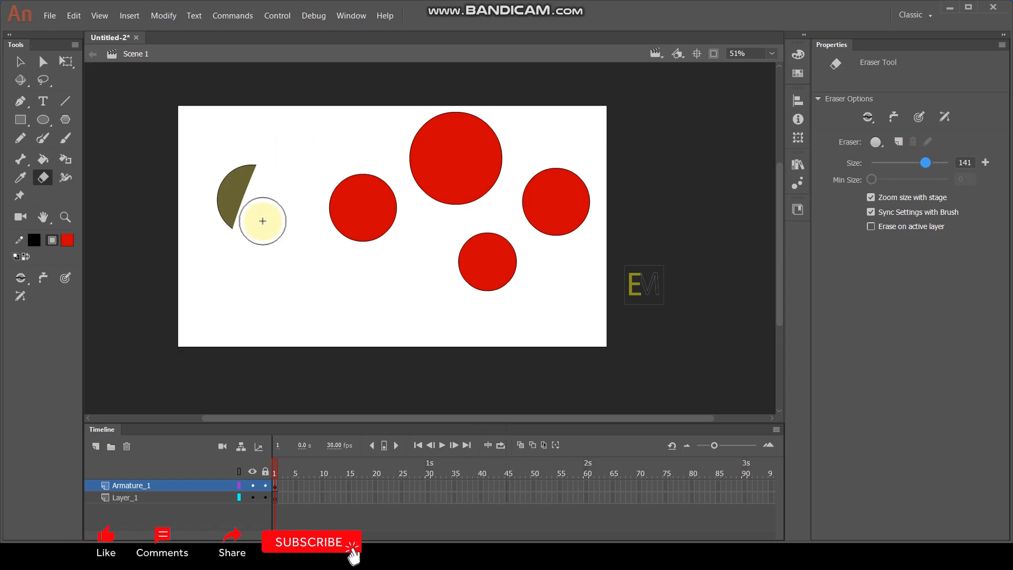
Step: Thicken the outline at the lower edge of the largest circle with the Width tool
click(66, 178)
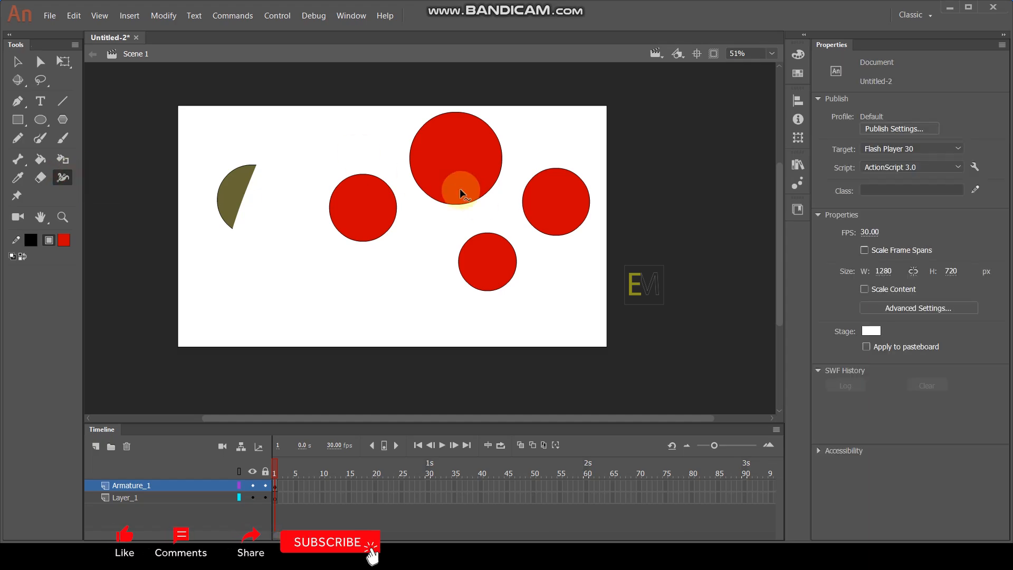
scroll(472, 204, up, 5)
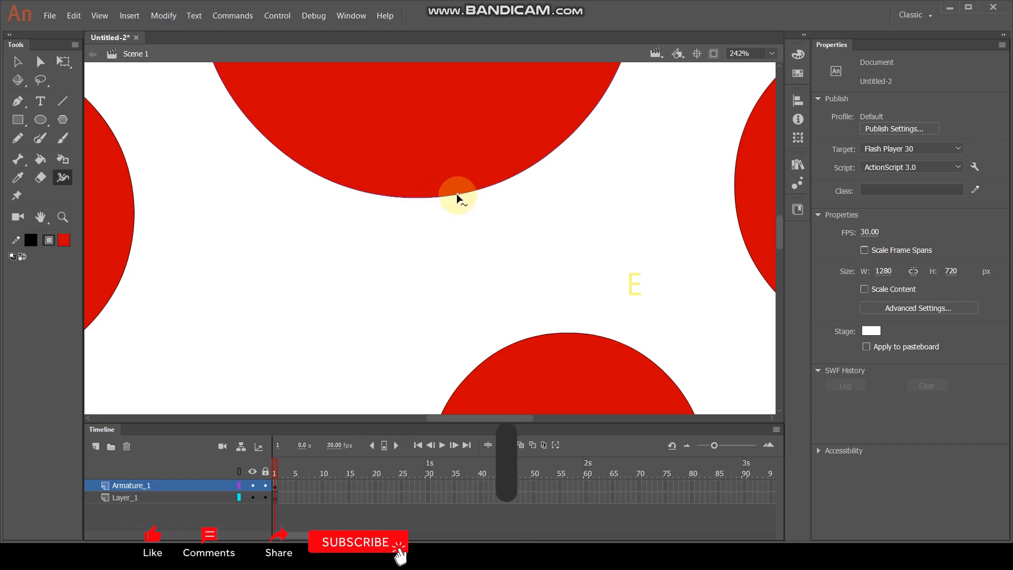
drag(431, 197, 441, 248)
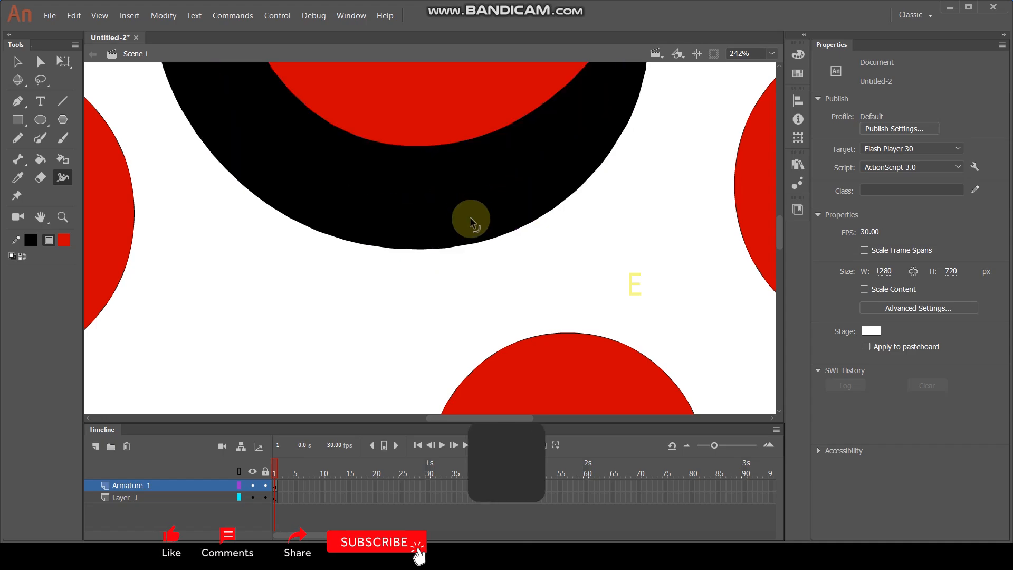
Step: Vary the largest circle's stroke width along its upper edge and narrow it at the lower right
scroll(475, 206, down, 5)
scroll(490, 177, up, 1)
mouse_move(416, 100)
mouse_down()
mouse_move(384, 125)
mouse_move(371, 156)
mouse_move(352, 149)
mouse_move(364, 155)
mouse_up()
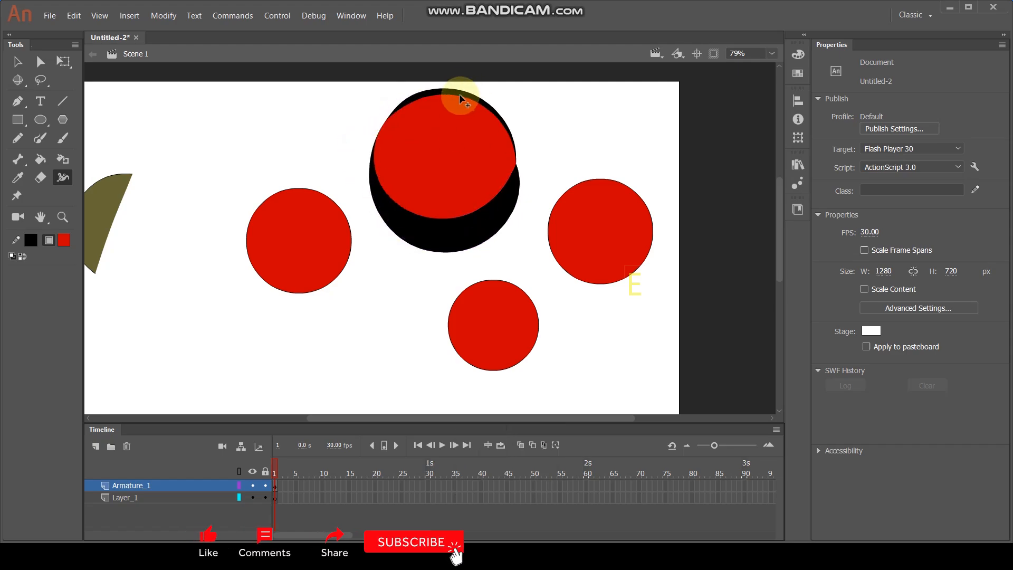
mouse_move(463, 102)
mouse_down()
mouse_move(501, 127)
mouse_move(460, 109)
mouse_move(482, 111)
mouse_move(461, 108)
mouse_move(461, 96)
mouse_move(506, 118)
mouse_move(521, 153)
mouse_move(481, 102)
mouse_move(432, 74)
mouse_move(414, 82)
mouse_up()
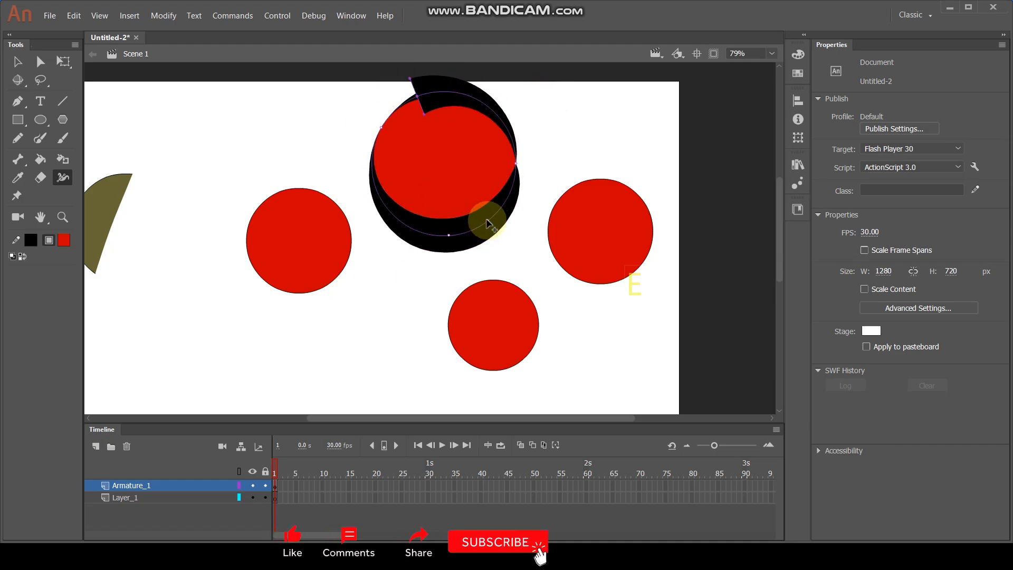
drag(487, 230, 480, 224)
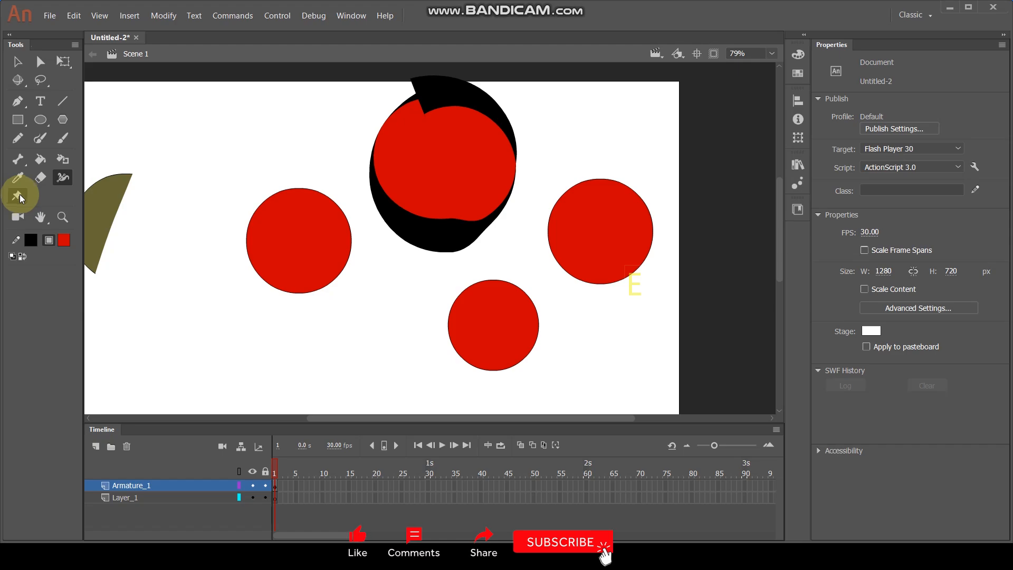
Step: Place Asset Warp handles at the centre, upper part and lower right of the small red circle beside the olive segment
click(21, 194)
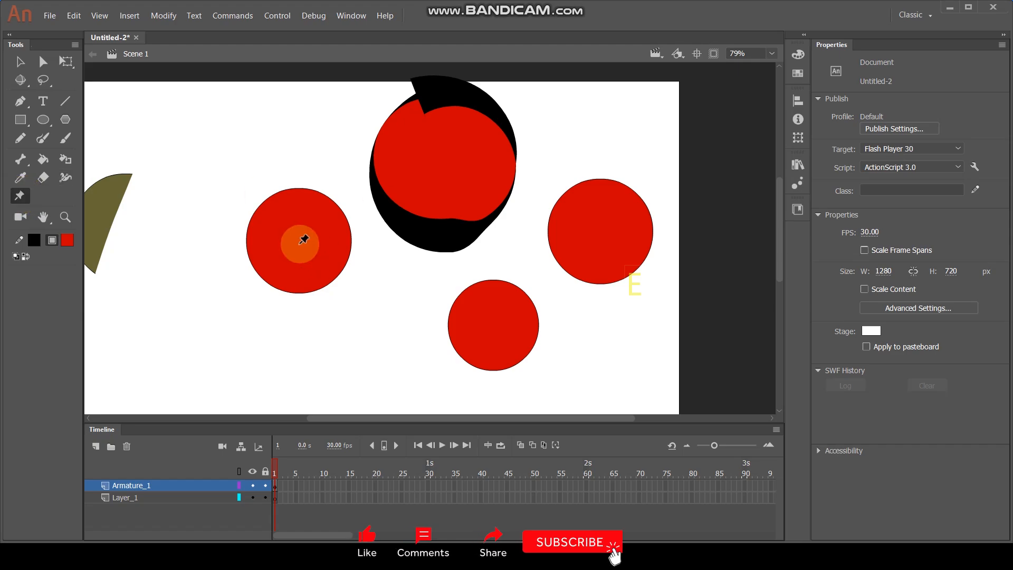
click(299, 241)
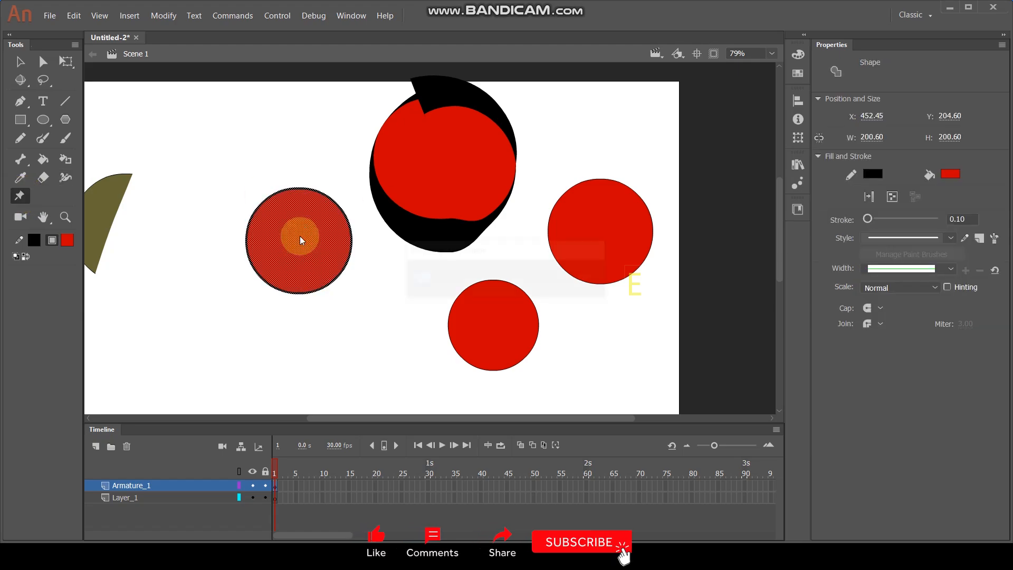
click(306, 201)
click(324, 284)
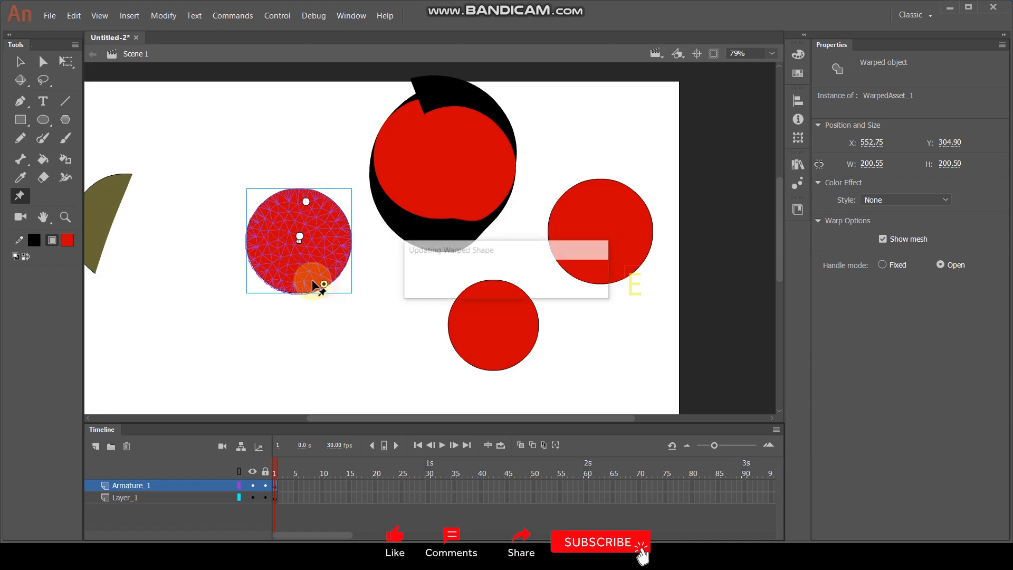
Step: Warp the meshed circle by pulling its left and right edges outward and folding its lower-right handle up past the top
drag(266, 243, 238, 206)
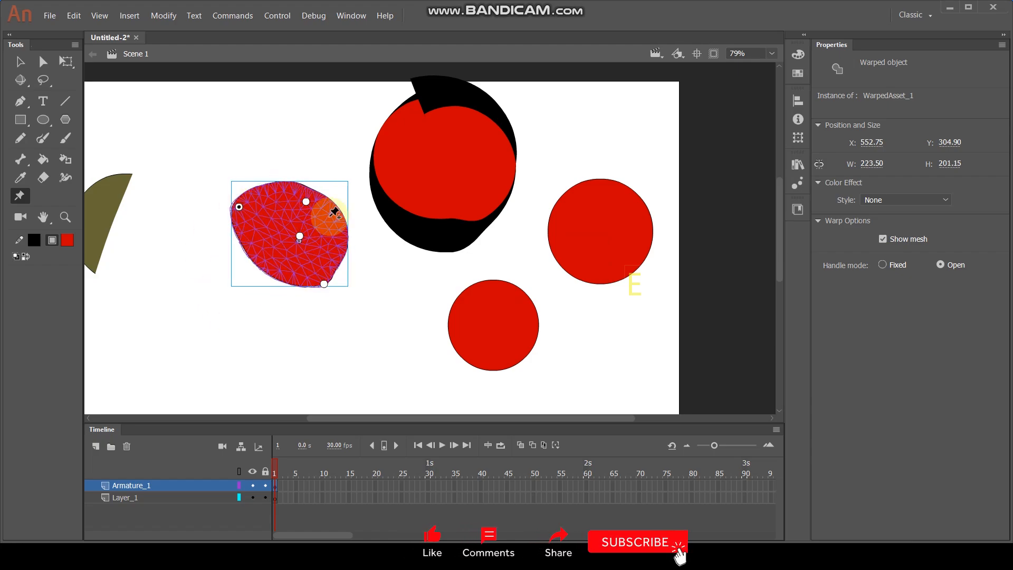
drag(344, 236, 353, 217)
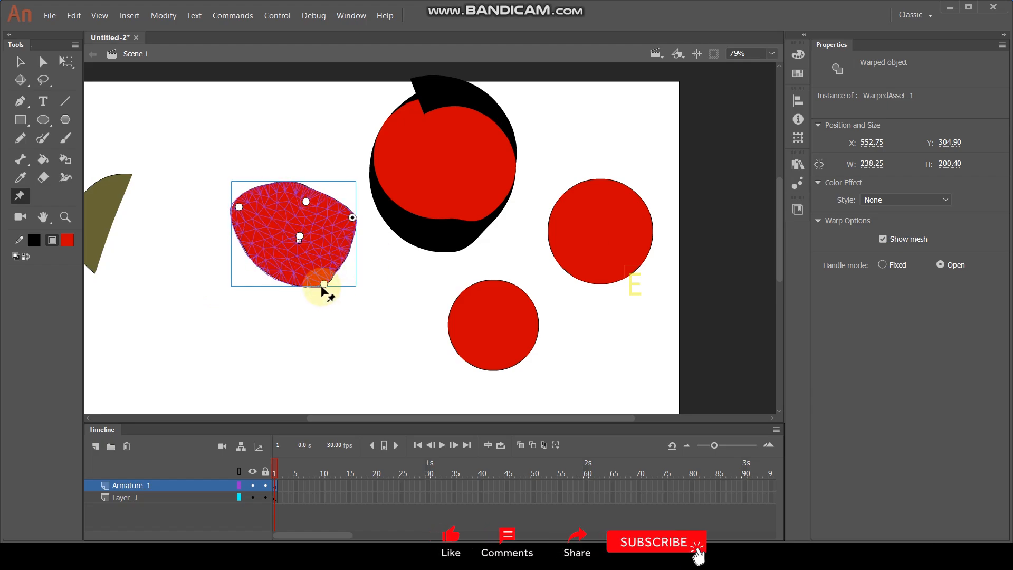
drag(324, 283, 337, 172)
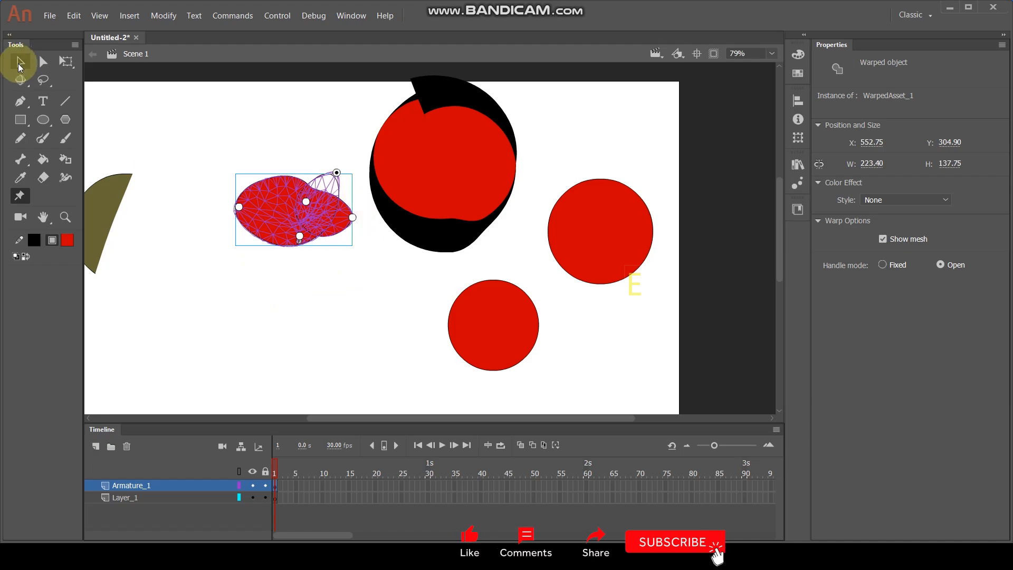
Step: Leave the Asset Warp tool and select the warped shape as an object
click(19, 63)
click(214, 133)
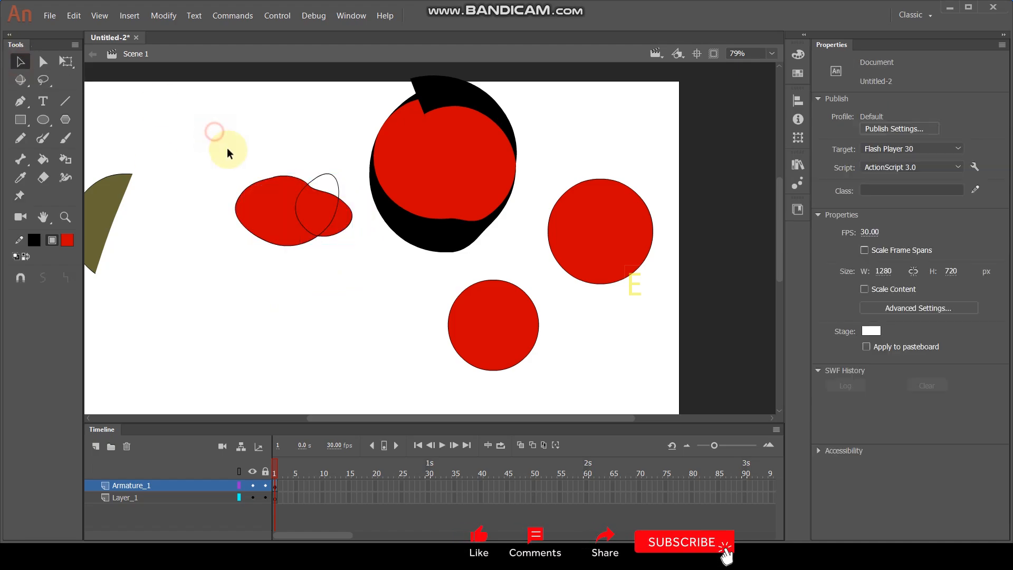
click(309, 219)
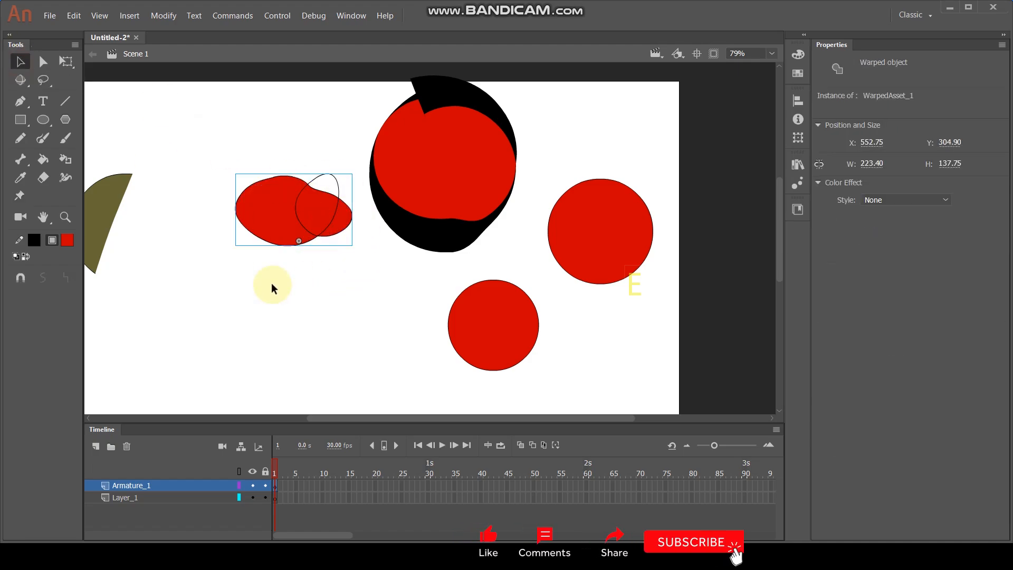